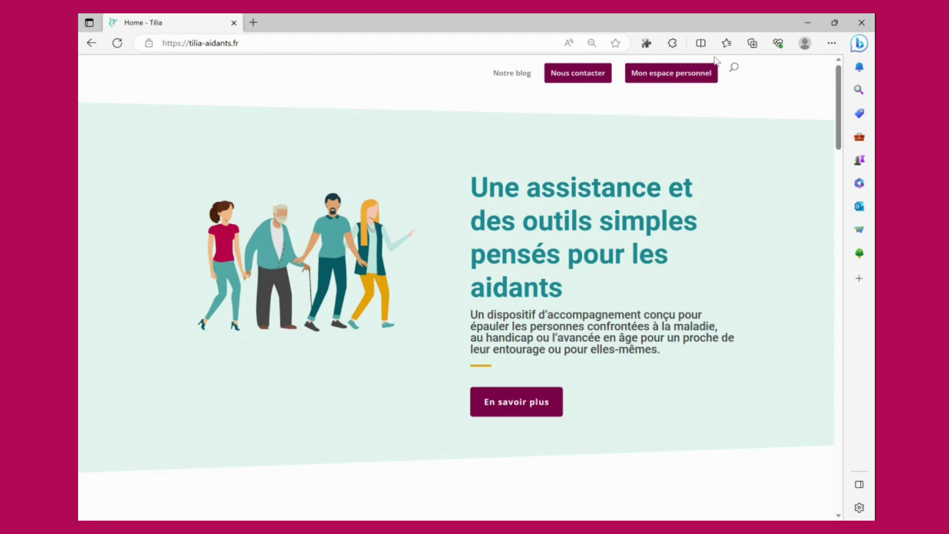
Open the Tilia web app from 'Mon espace personnel' in a new tab.
{"action": "left_click", "coordinate": [686, 77]}
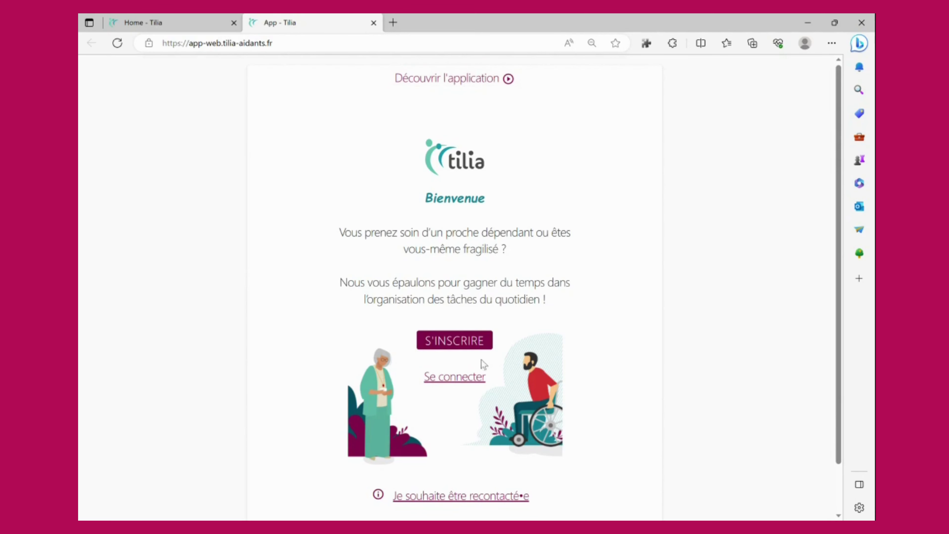
Start a registration with S'INSCRIRE and continue past the services page with C'EST PAR ICI.
{"action": "left_click", "coordinate": [476, 345]}
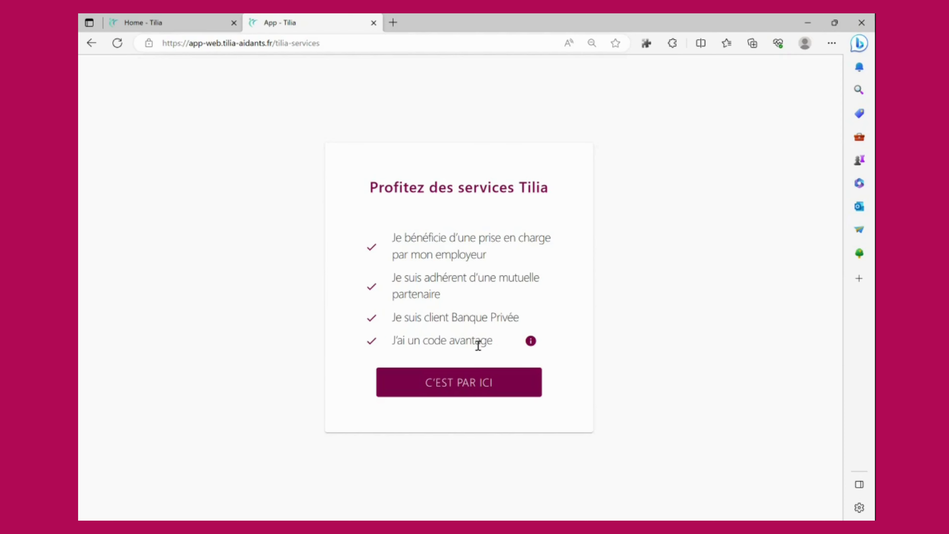
{"action": "left_click", "coordinate": [475, 383]}
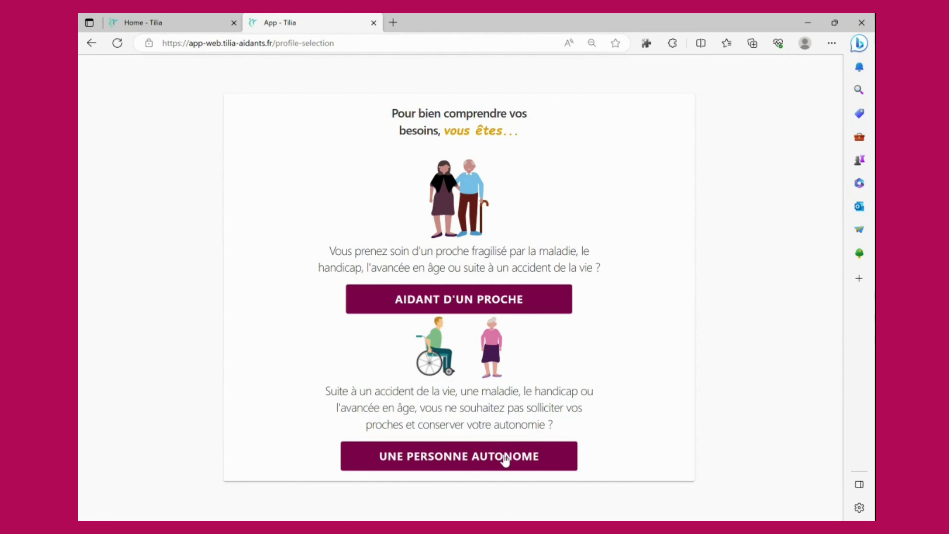
Choose the caregiver profile, set title M, and enter the caregiver's first and last name.
{"action": "left_click", "coordinate": [455, 302]}
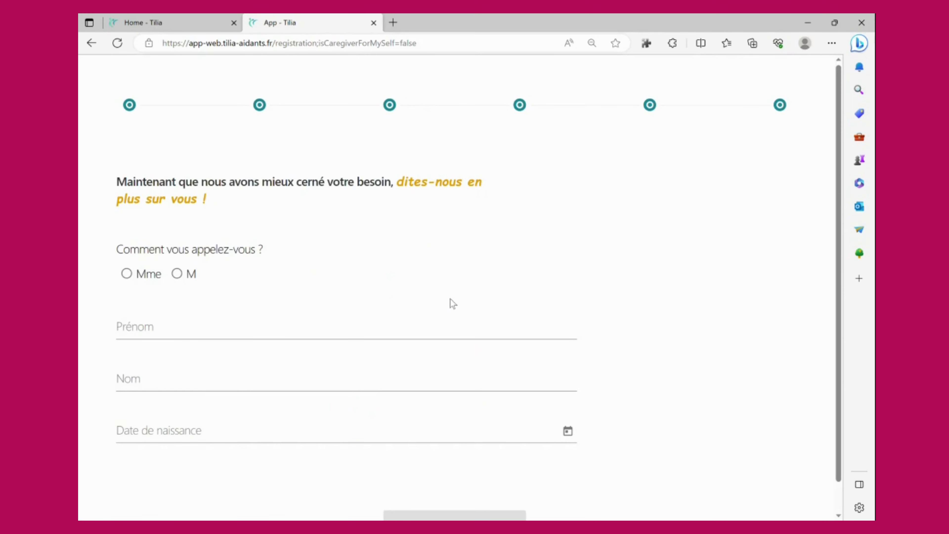
{"action": "left_click", "coordinate": [191, 275]}
{"action": "left_click", "coordinate": [211, 334]}
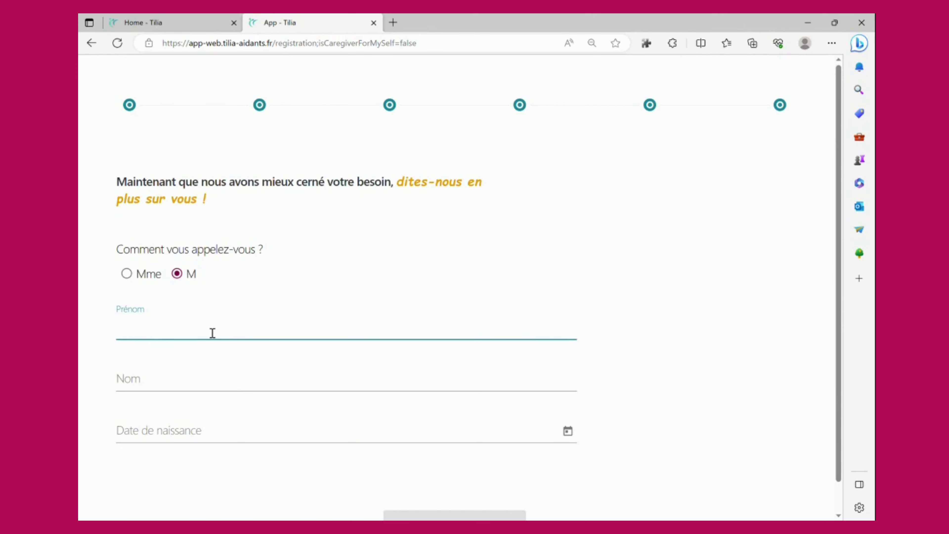
{"action": "key", "text": "Tab"}
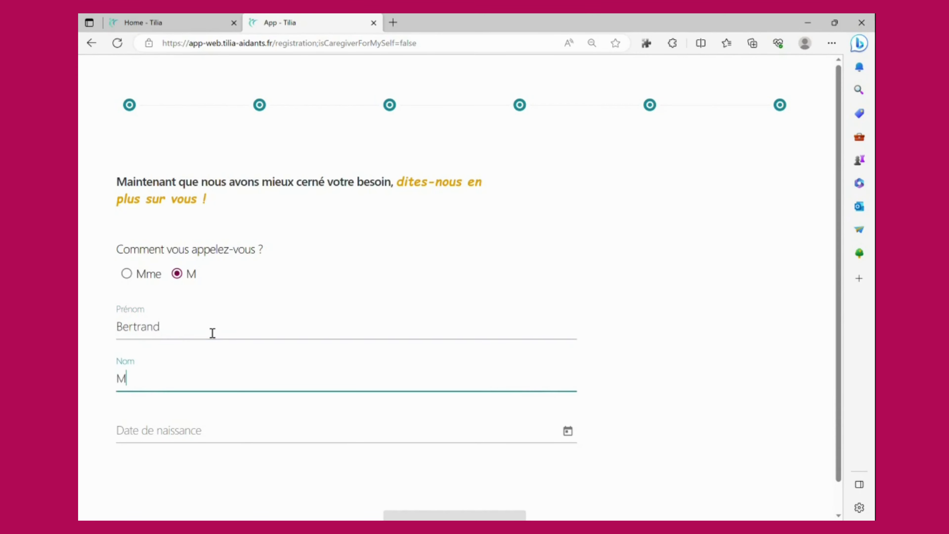
{"action": "key", "text": "Tab"}
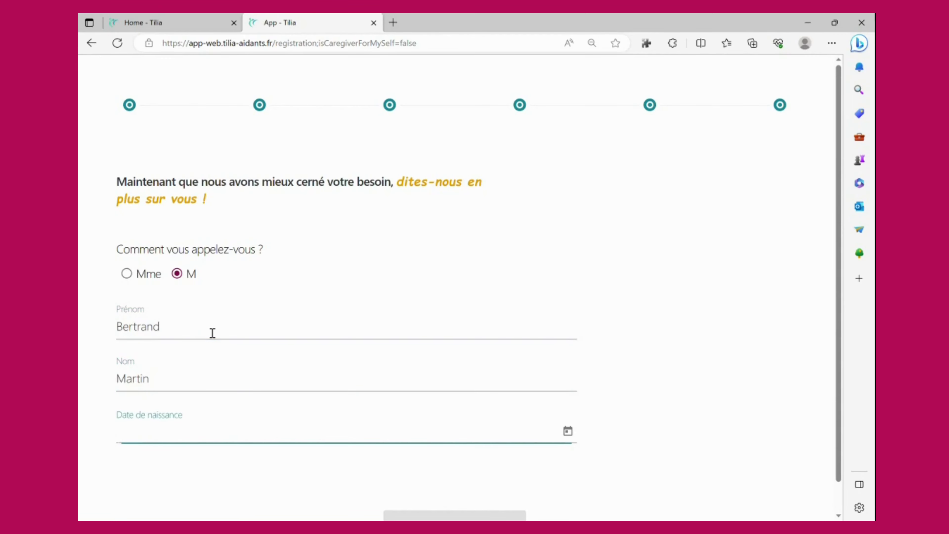
Set the birth date to 01/01/1970 in the calendar and submit the identity step.
{"action": "left_click", "coordinate": [568, 432]}
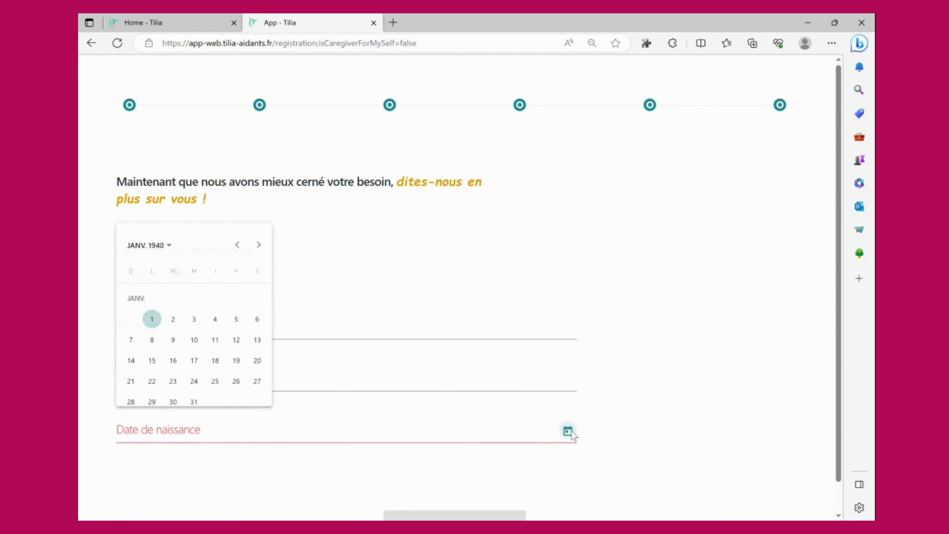
{"action": "left_click", "coordinate": [170, 246]}
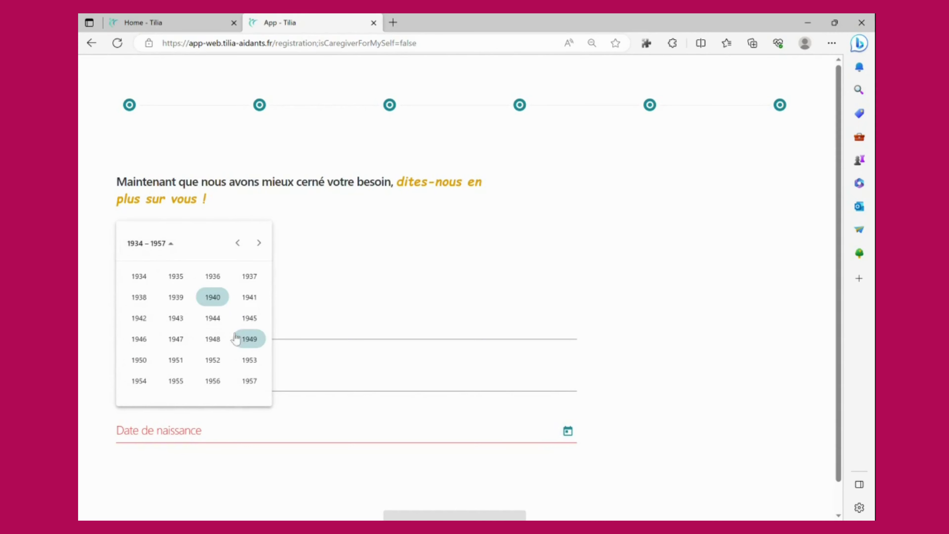
{"action": "left_click", "coordinate": [259, 243]}
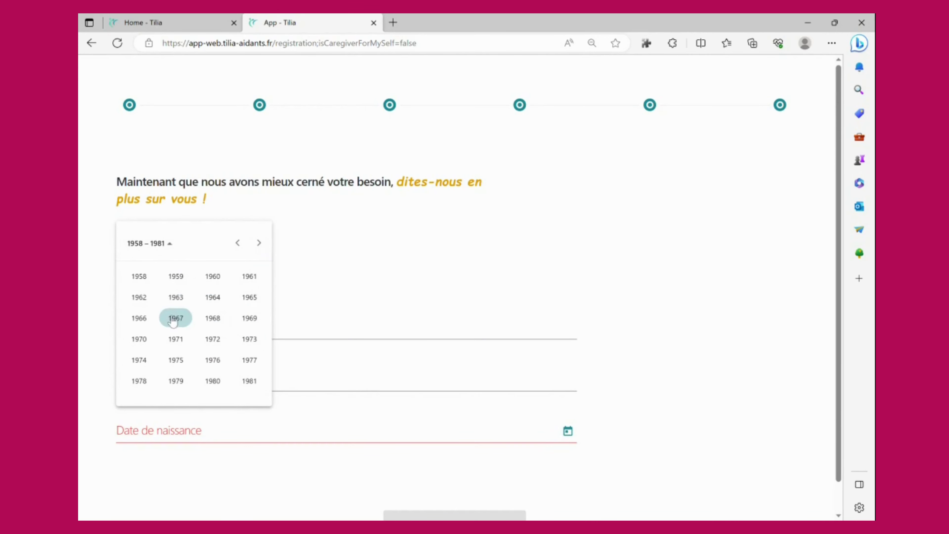
{"action": "left_click", "coordinate": [139, 339]}
{"action": "left_click", "coordinate": [154, 300]}
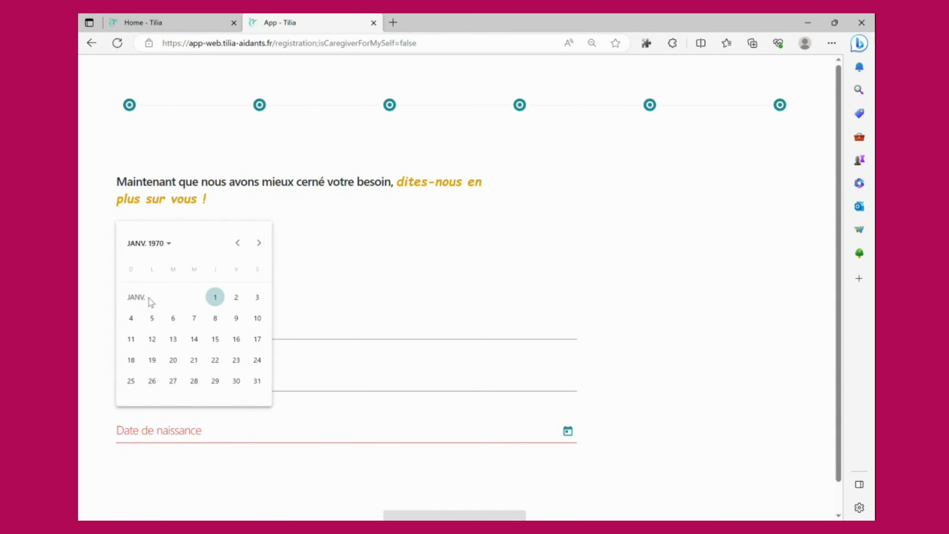
{"action": "left_click", "coordinate": [215, 299]}
{"action": "scroll", "coordinate": [777, 483], "scroll_direction": "down", "scroll_amount": 1}
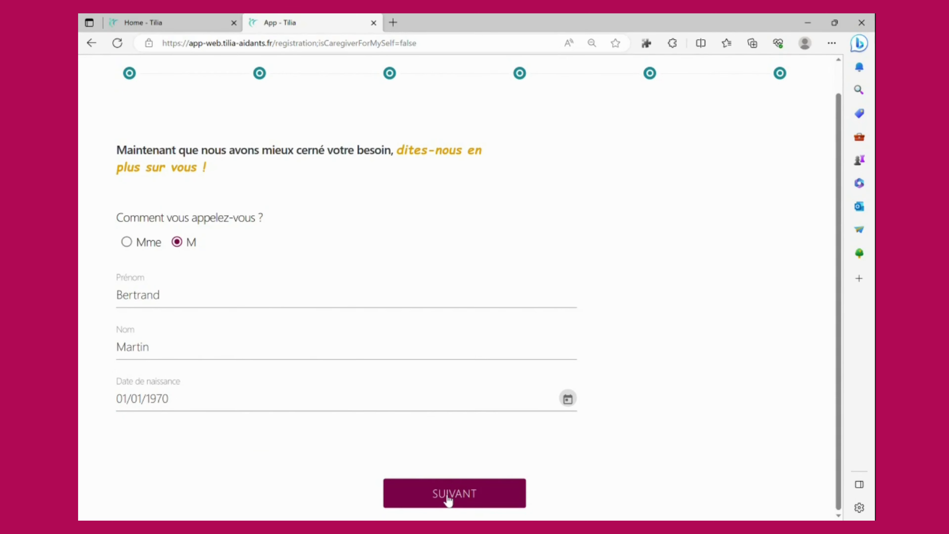
{"action": "left_click", "coordinate": [448, 499]}
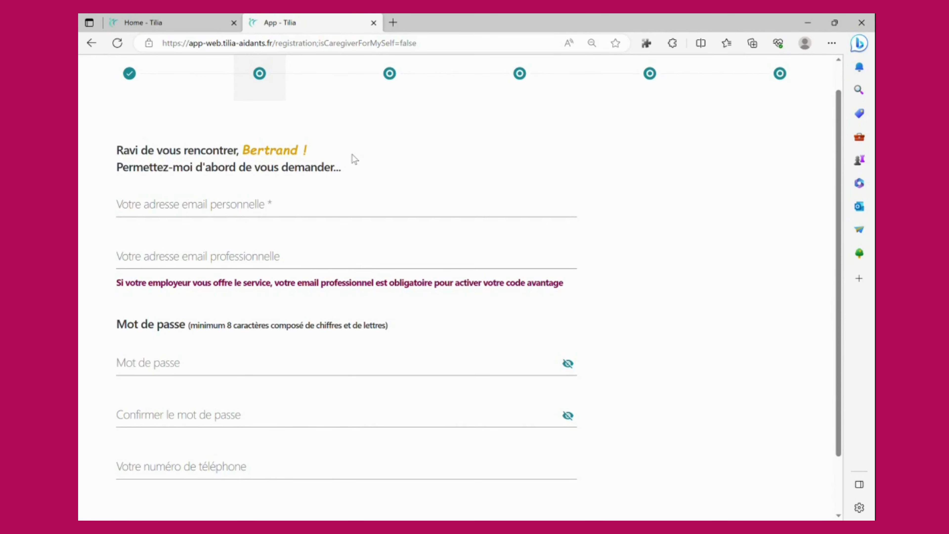
Type the personal e-mail address into its field, correcting typos along the way.
{"action": "left_click", "coordinate": [340, 211]}
{"action": "type", "text": "br+e"}
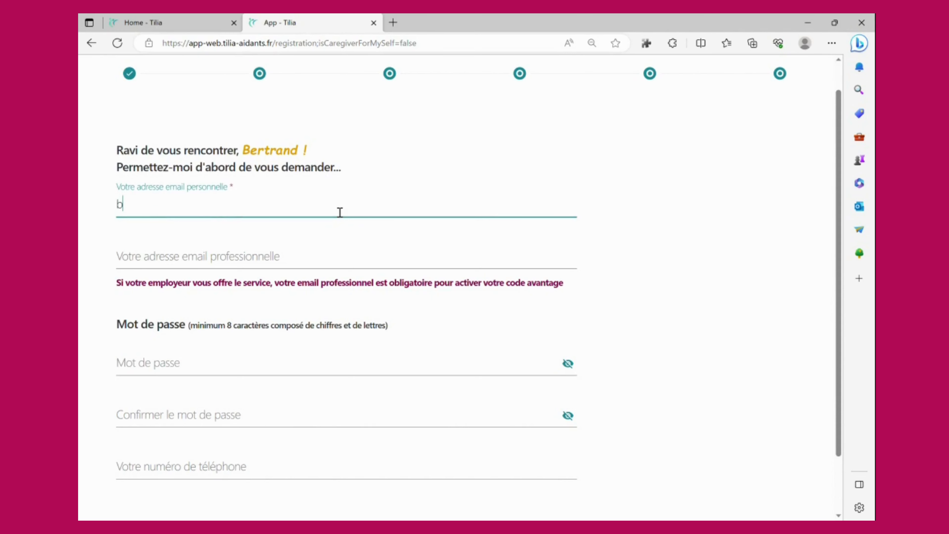
{"action": "key", "text": "BackSpace"}
{"action": "key", "text": "BackSpace"}
{"action": "key", "text": "BackSpace"}
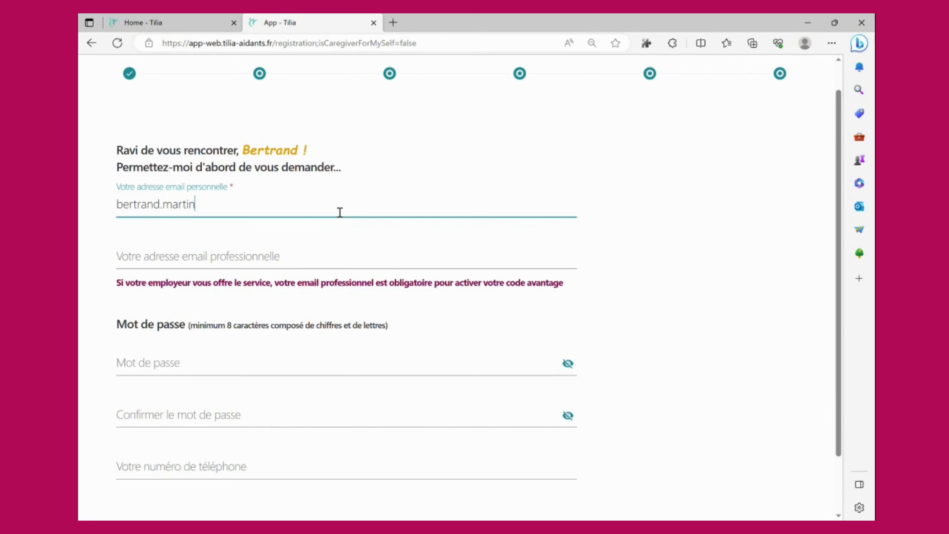
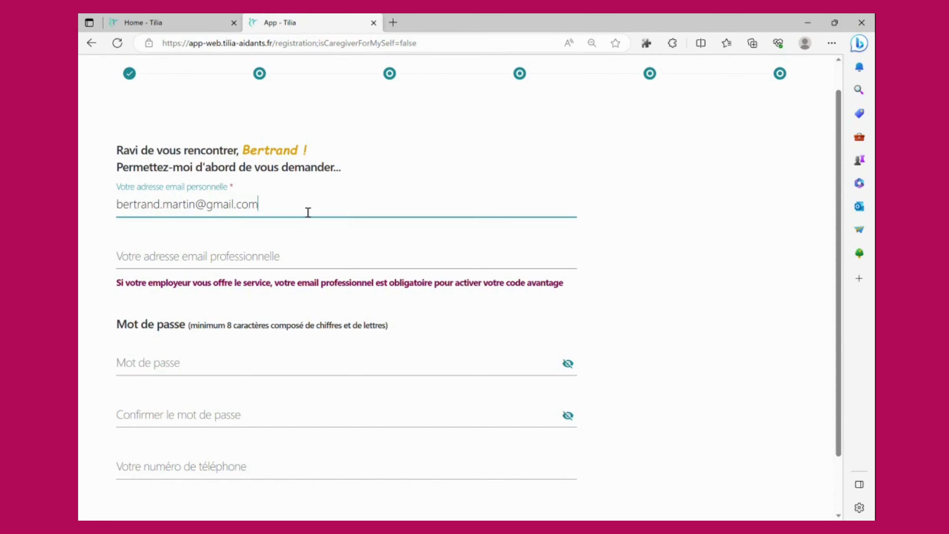
{"action": "left_click", "coordinate": [185, 265]}
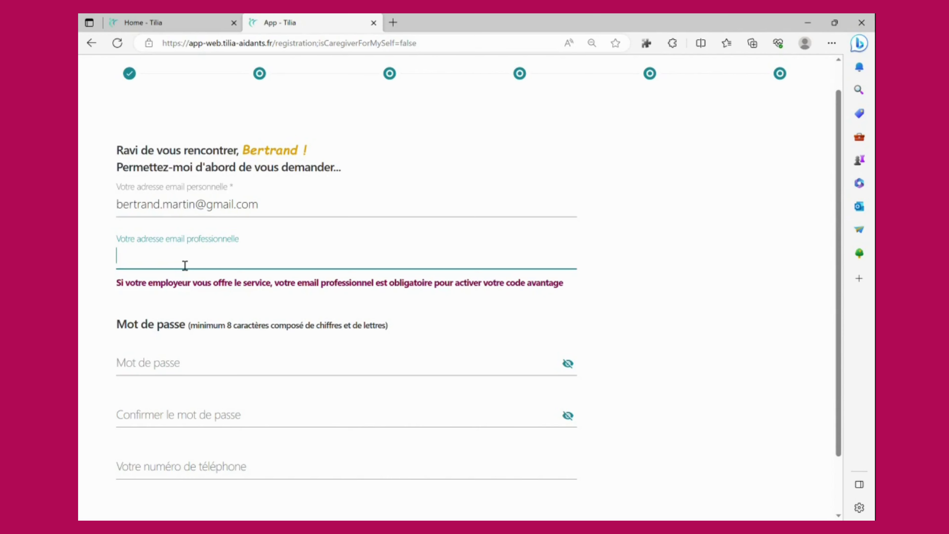
Enter the account password and its confirmation.
{"action": "left_click", "coordinate": [172, 373]}
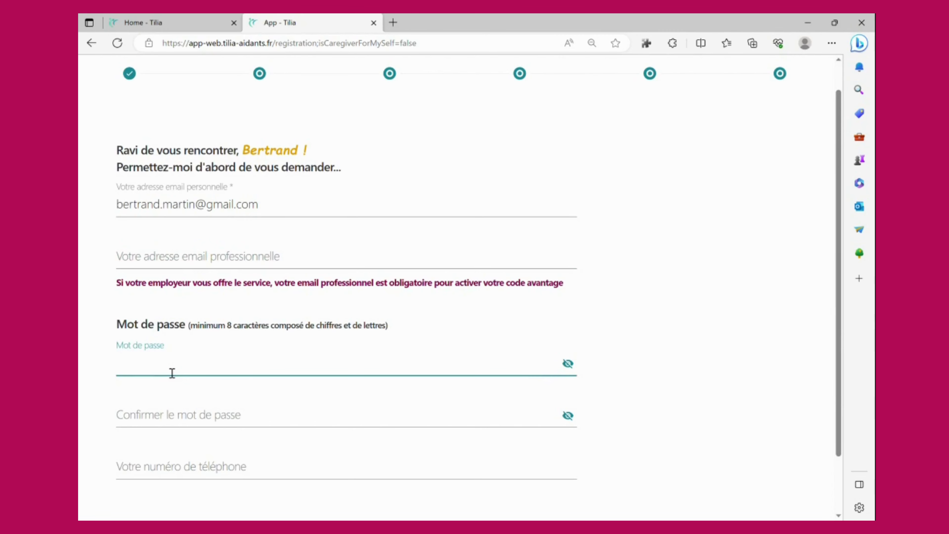
{"action": "type", "text": "•••••••••"}
{"action": "left_click", "coordinate": [193, 412]}
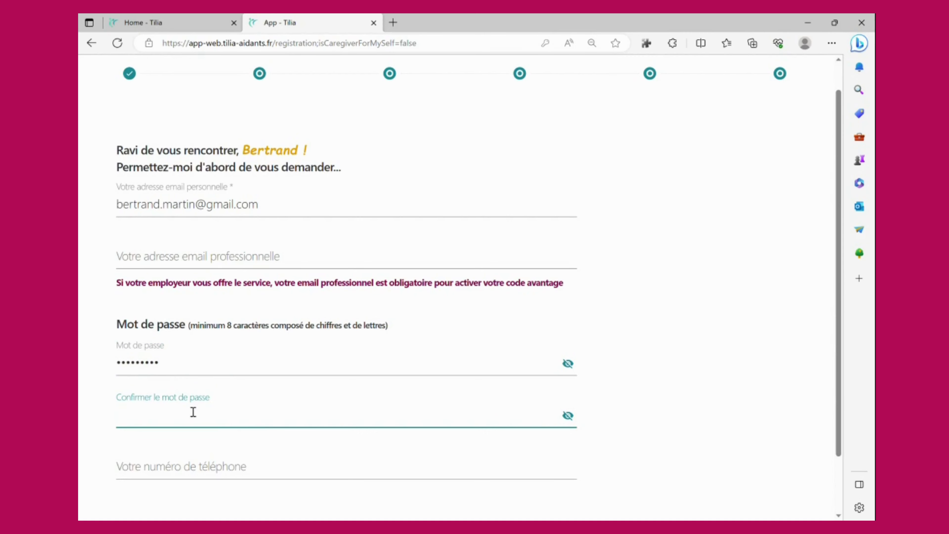
{"action": "type", "text": "•••••••••"}
Enter the phone number and submit the account details.
{"action": "scroll", "coordinate": [193, 413], "scroll_direction": "down", "scroll_amount": 2}
{"action": "left_click", "coordinate": [180, 407]}
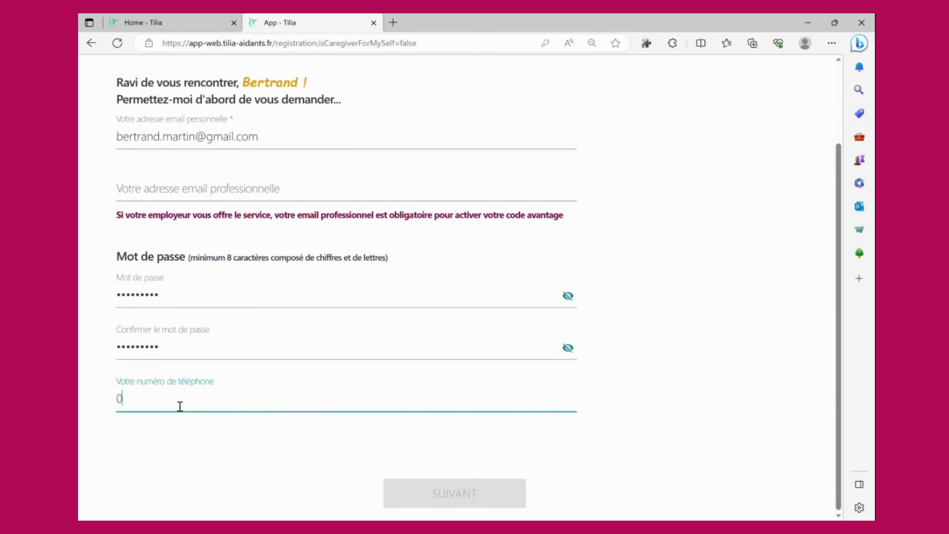
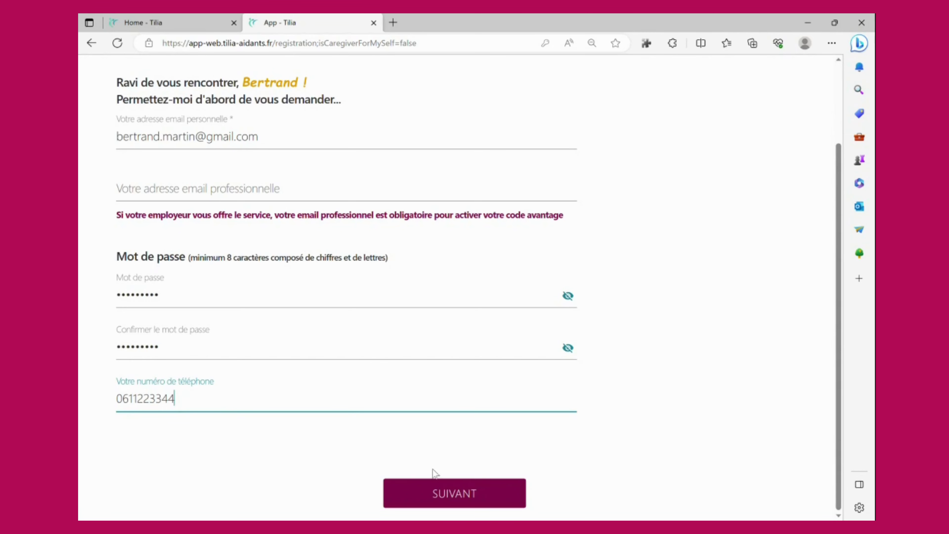
{"action": "left_click", "coordinate": [459, 498]}
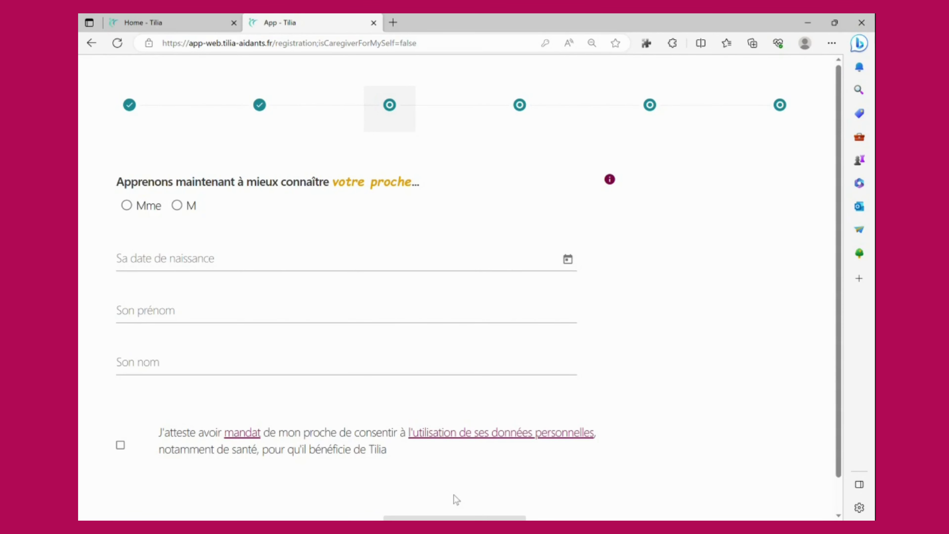
Mark the relative as M with birth date 01/01/1940.
{"action": "left_click", "coordinate": [183, 212]}
{"action": "left_click", "coordinate": [193, 269]}
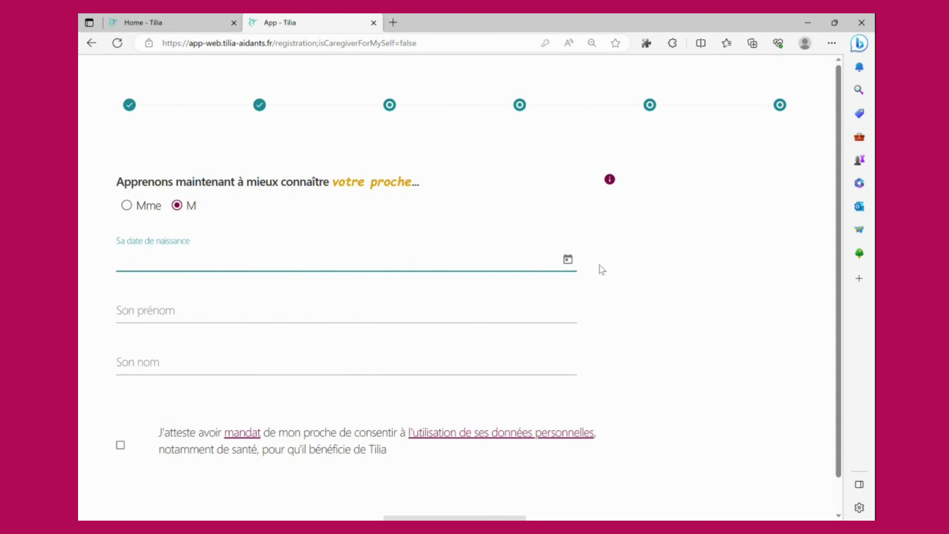
{"action": "left_click", "coordinate": [568, 259]}
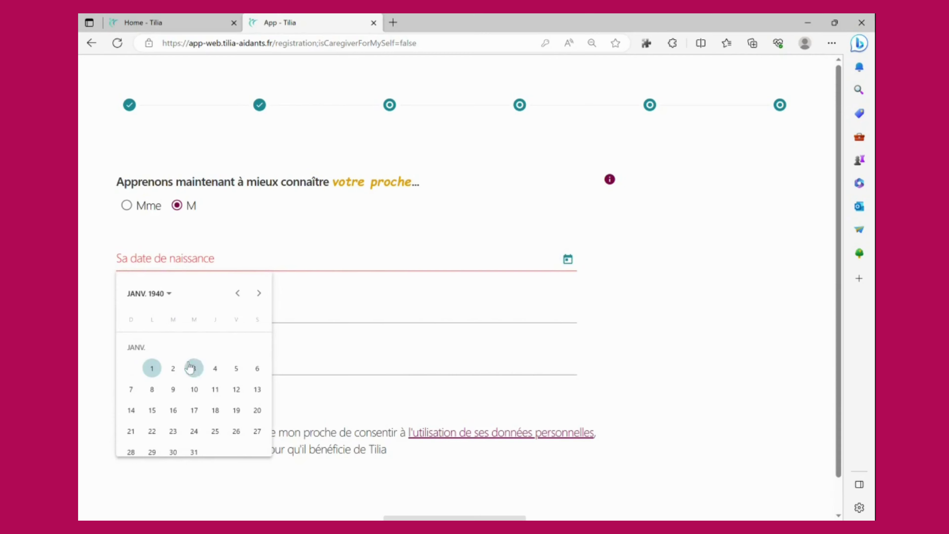
{"action": "left_click", "coordinate": [152, 368]}
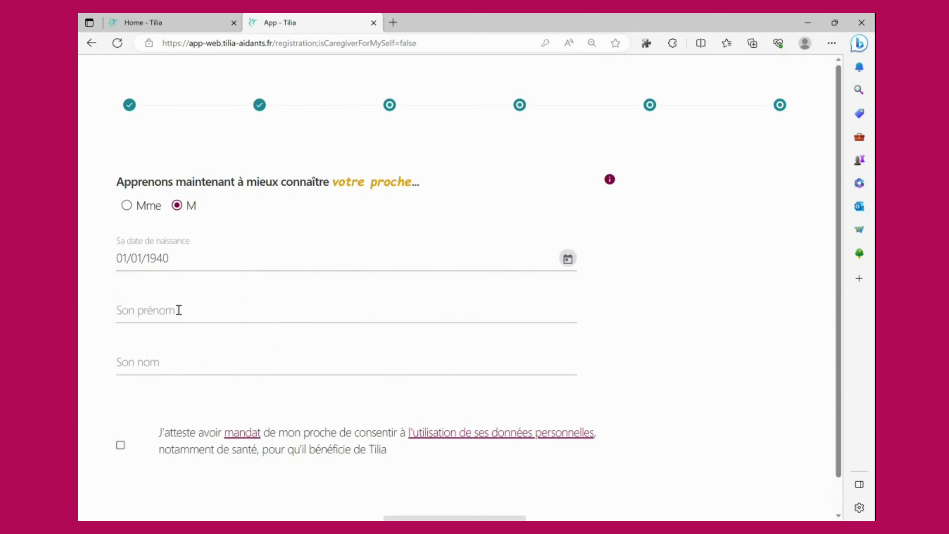
Enter the relative's first and last name and tick the consent mandate box.
{"action": "left_click", "coordinate": [179, 311]}
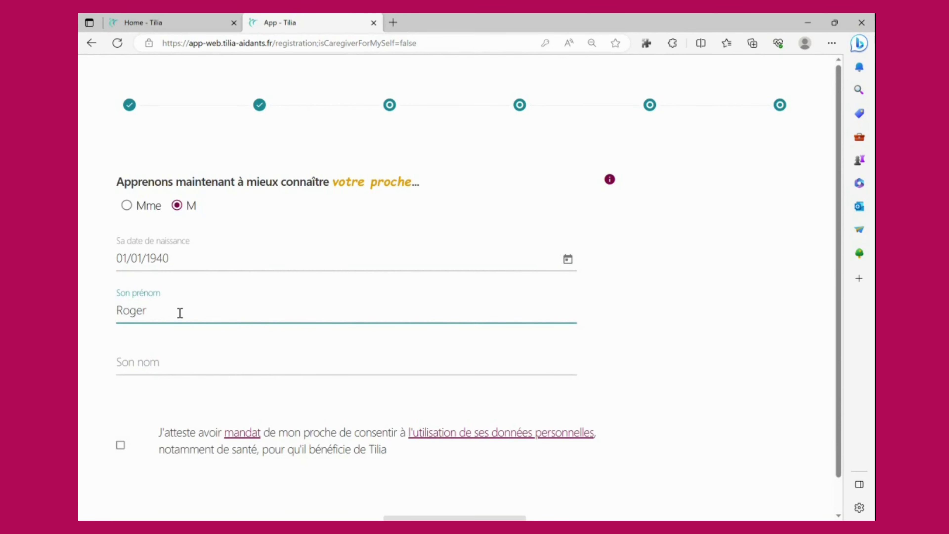
{"action": "key", "text": "Tab"}
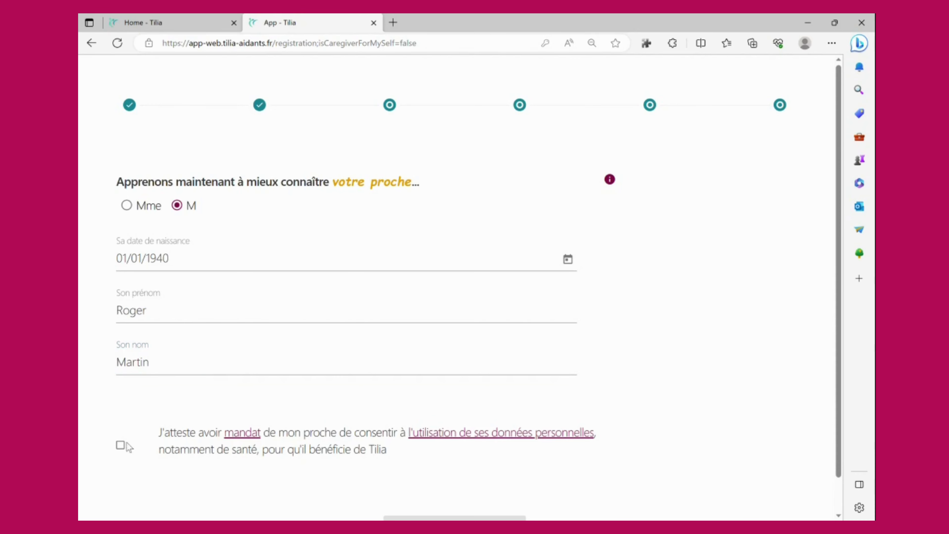
{"action": "left_click", "coordinate": [120, 445]}
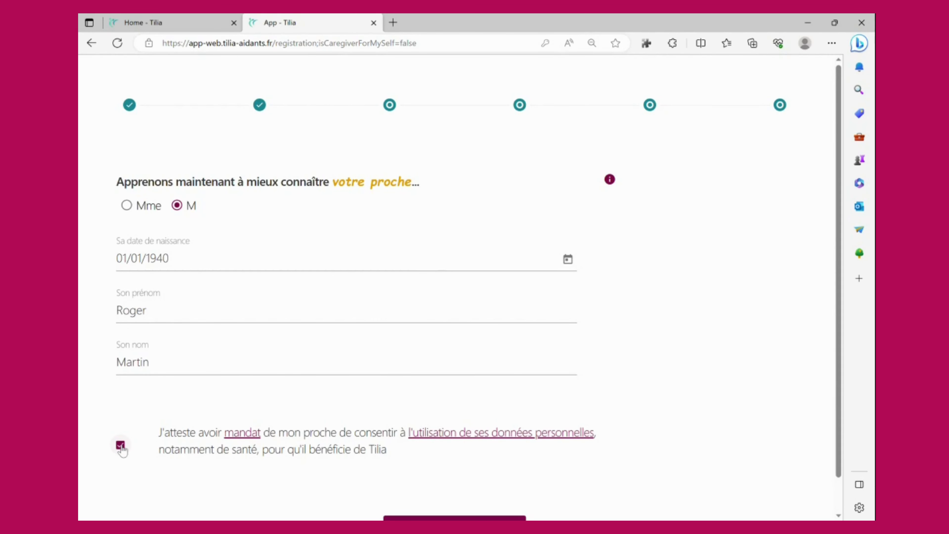
{"action": "scroll", "coordinate": [122, 451], "scroll_direction": "down", "scroll_amount": 1}
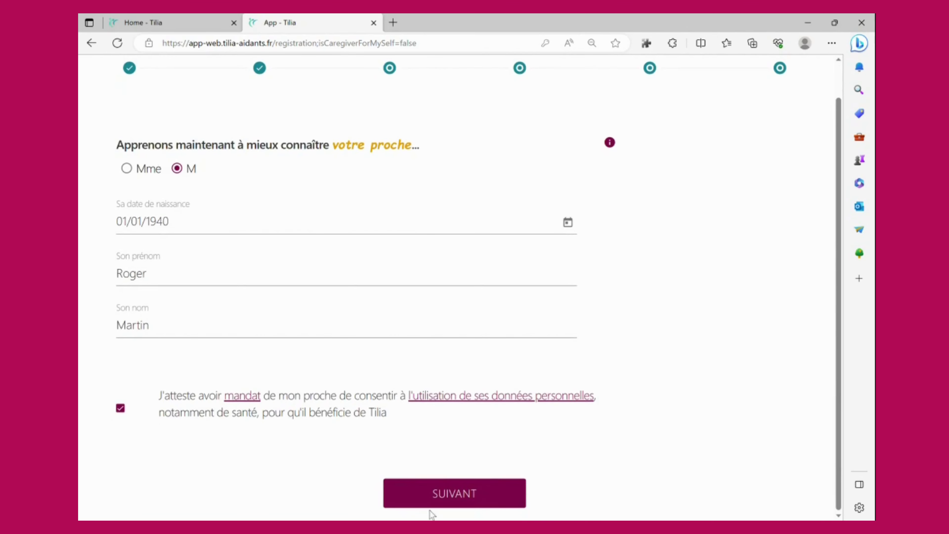
Submit the relative's details, answer Non to both e-mail and phone questions, and continue.
{"action": "left_click", "coordinate": [479, 498]}
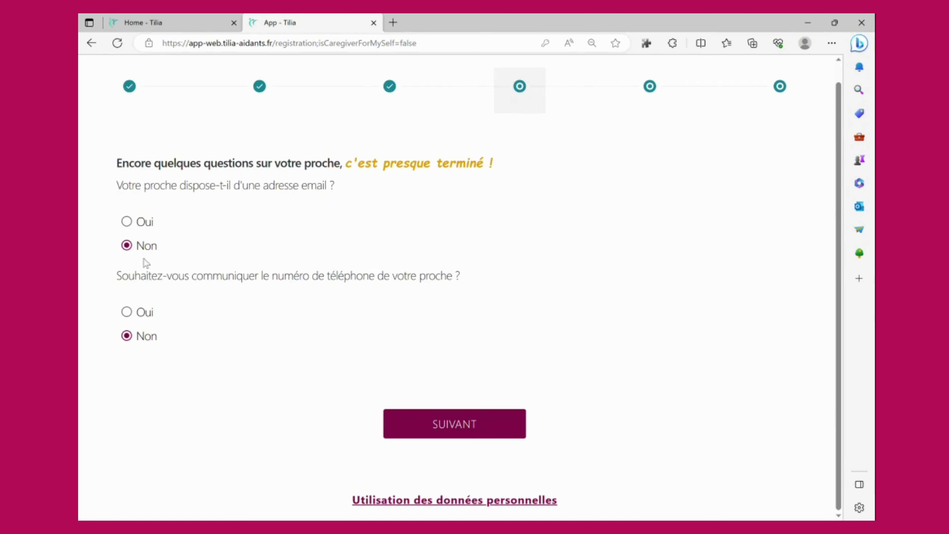
{"action": "left_click", "coordinate": [127, 221]}
{"action": "left_click", "coordinate": [127, 312]}
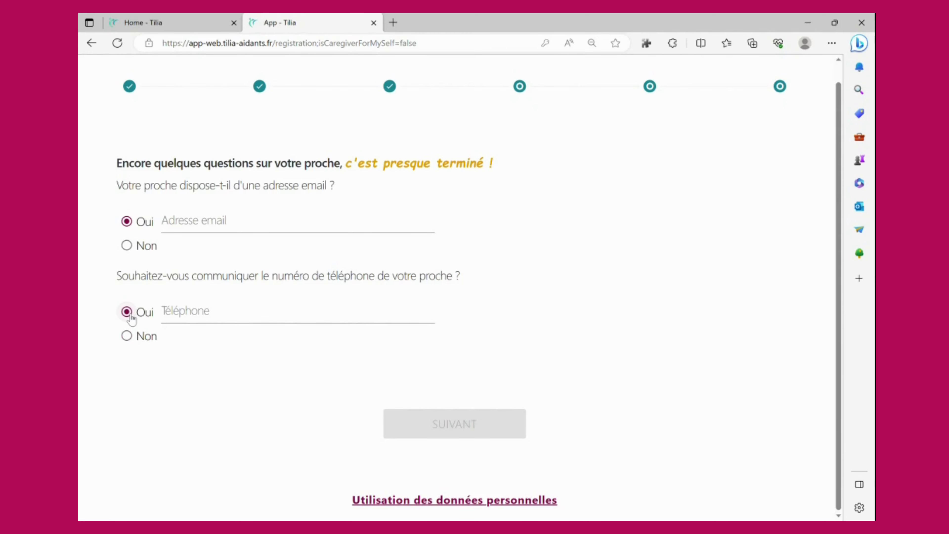
{"action": "left_click", "coordinate": [127, 246]}
{"action": "left_click", "coordinate": [128, 338]}
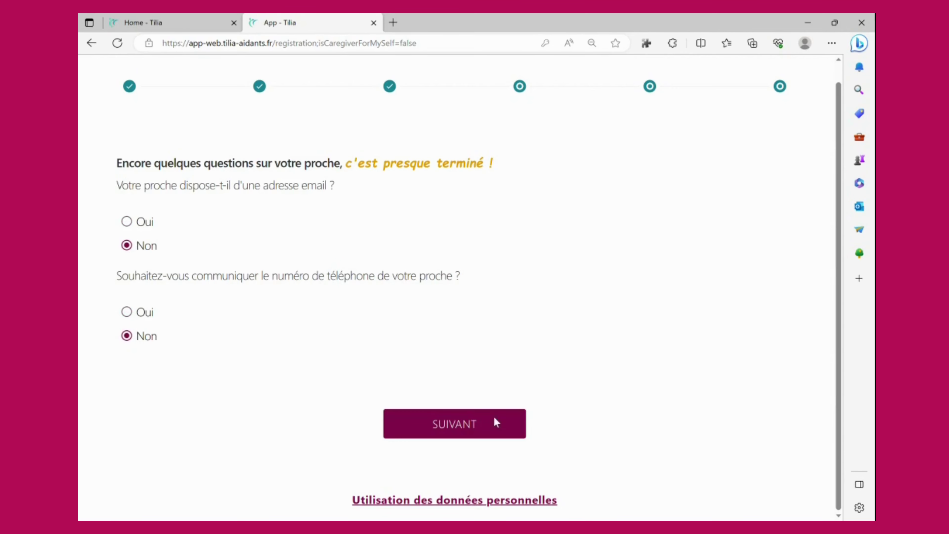
{"action": "left_click", "coordinate": [471, 426]}
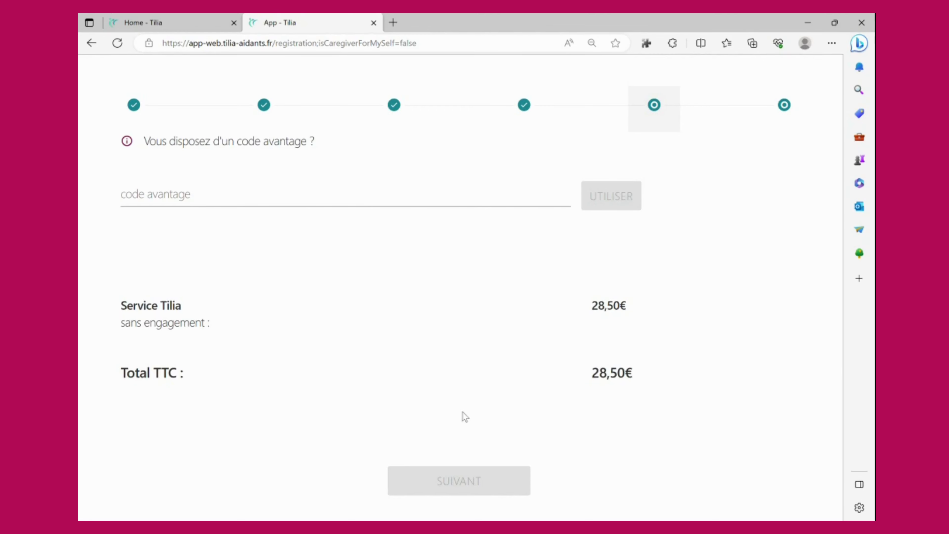
Apply the company advantage code so the 28,50€ total drops to 0,00€, then continue.
{"action": "left_click", "coordinate": [363, 199]}
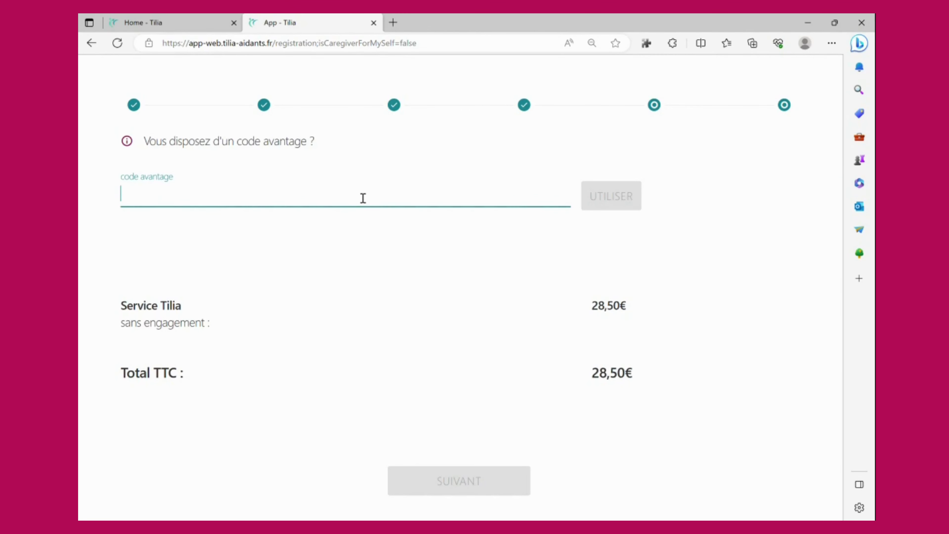
{"action": "type", "text": "DEMOT"}
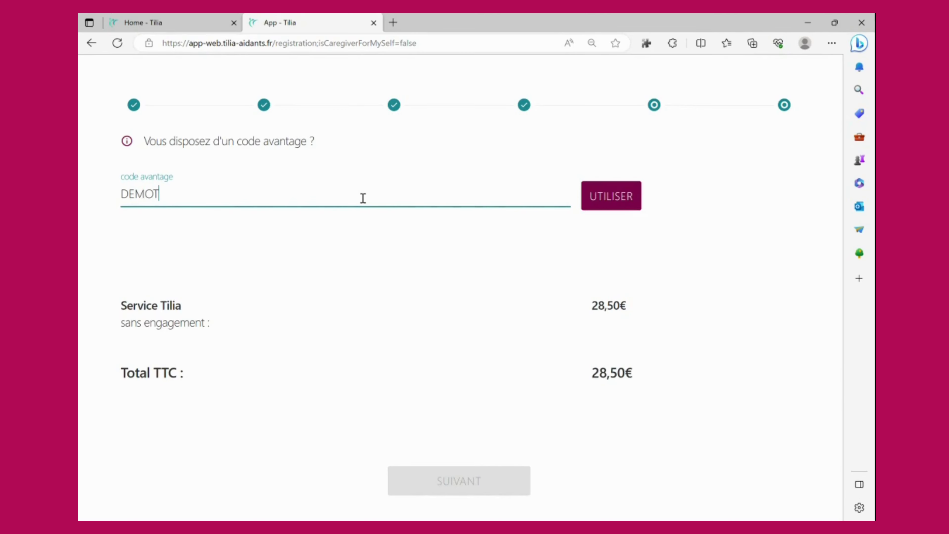
{"action": "type", "text": "ILIA"}
{"action": "left_click", "coordinate": [611, 200]}
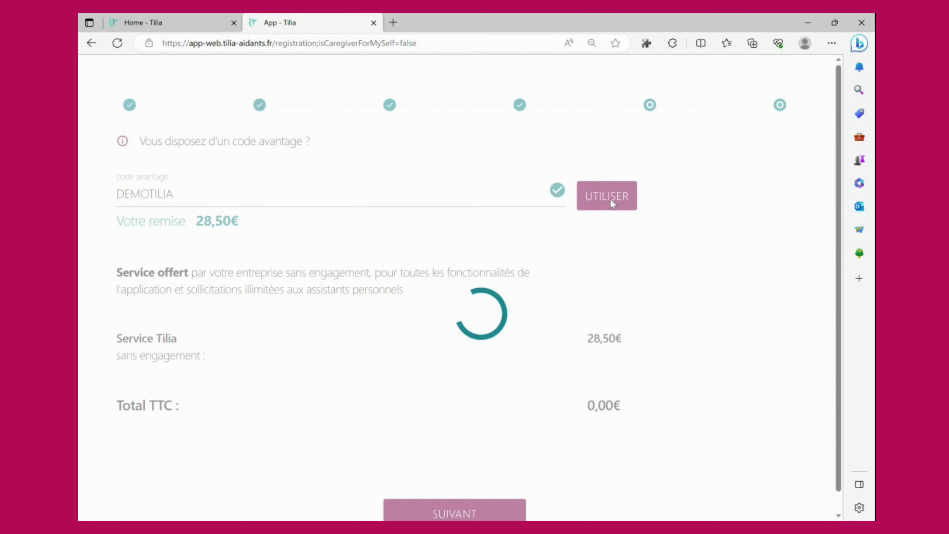
{"action": "scroll", "coordinate": [549, 310], "scroll_direction": "down", "scroll_amount": 1}
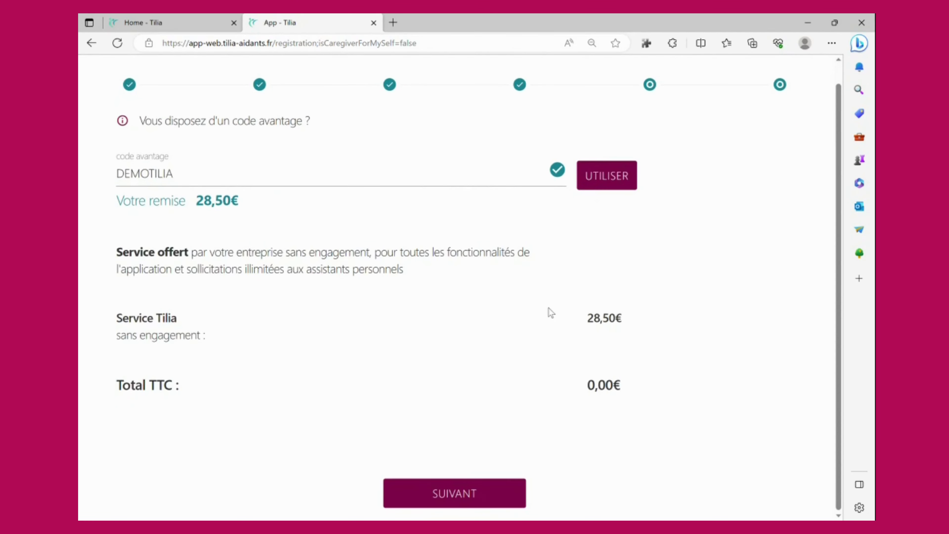
{"action": "left_click", "coordinate": [450, 497]}
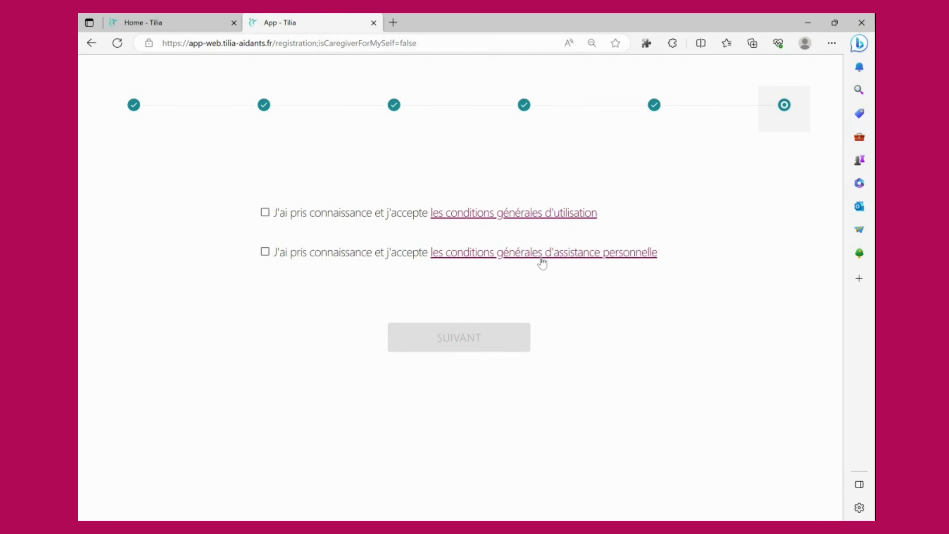
Accept the general conditions of use and personal assistance conditions, then submit the registration.
{"action": "left_click", "coordinate": [265, 213]}
{"action": "left_click", "coordinate": [266, 253]}
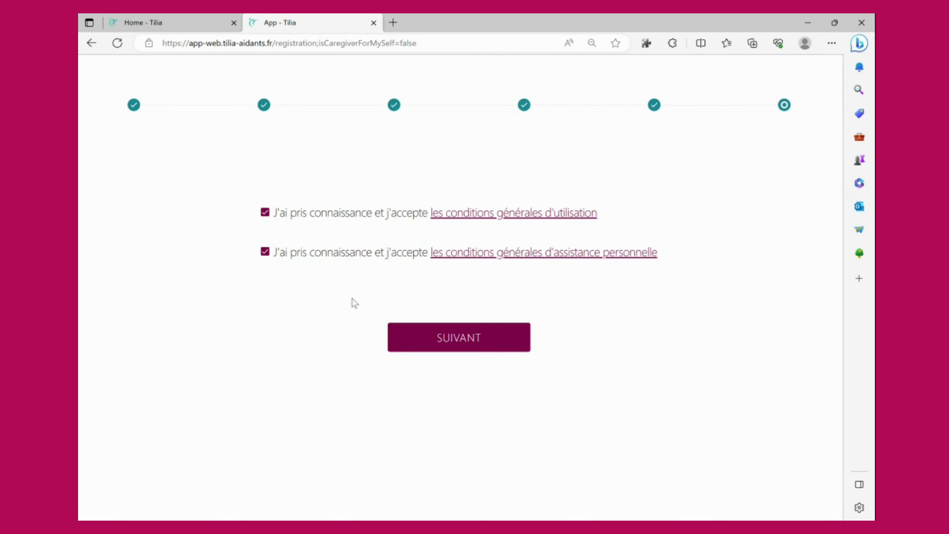
{"action": "left_click", "coordinate": [477, 345]}
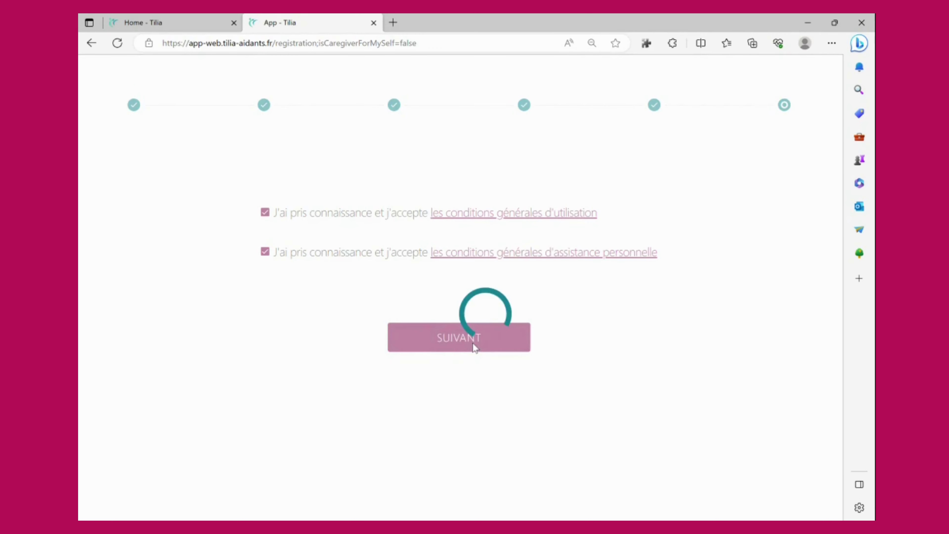